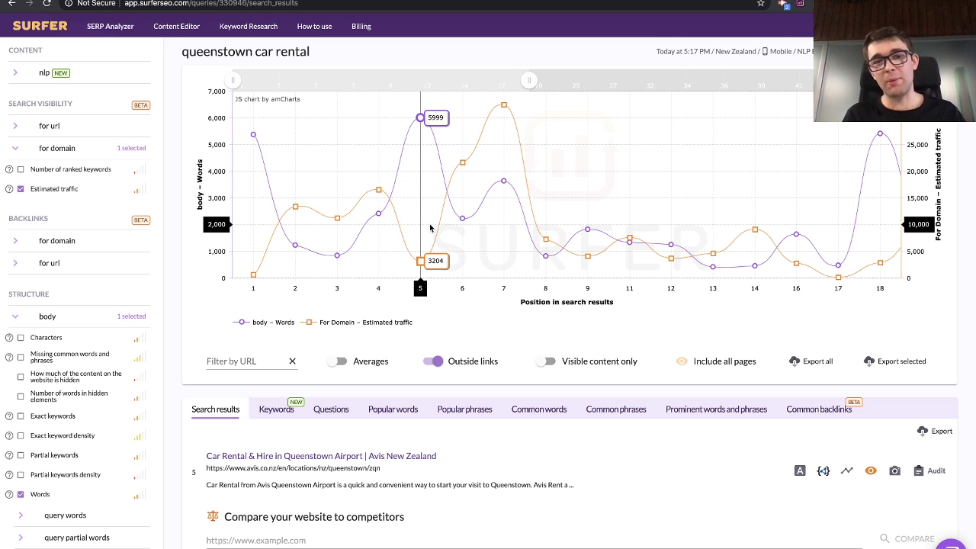
# Exclude all pages from the chart, and include only the Kayak result at position 1 and the Avis result at position 5.
pyautogui.click(697, 361)
pyautogui.click(699, 361)
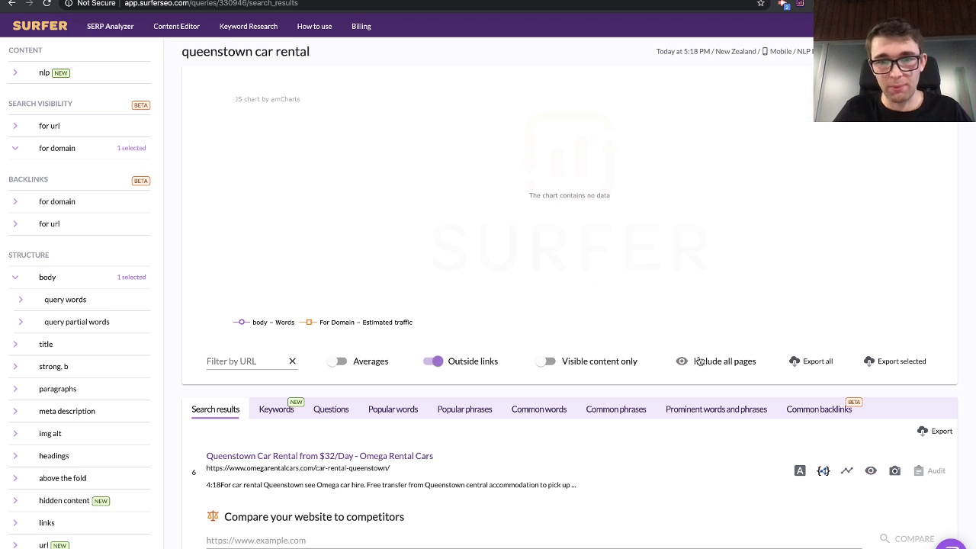
pyautogui.scroll(-5, 633, 405)
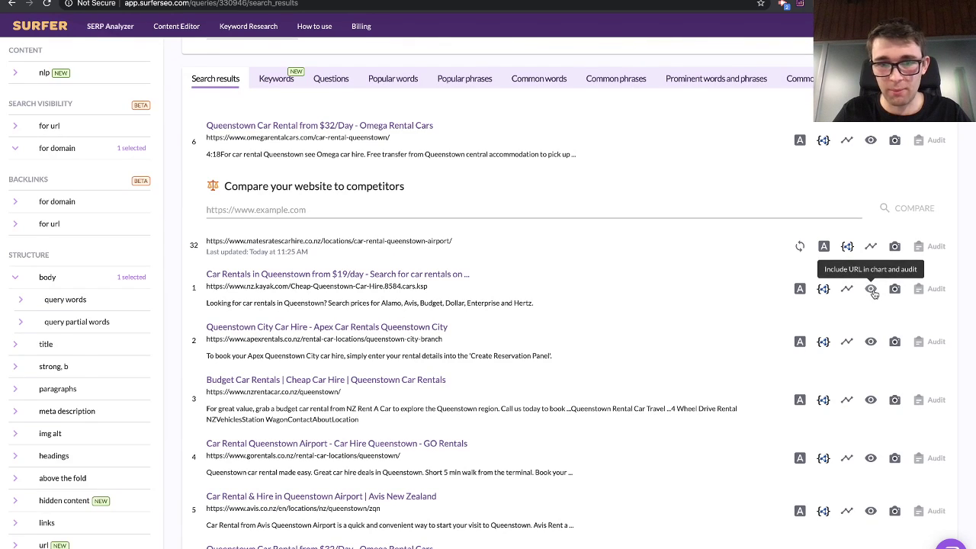
pyautogui.click(871, 288)
pyautogui.scroll(-2, 632, 373)
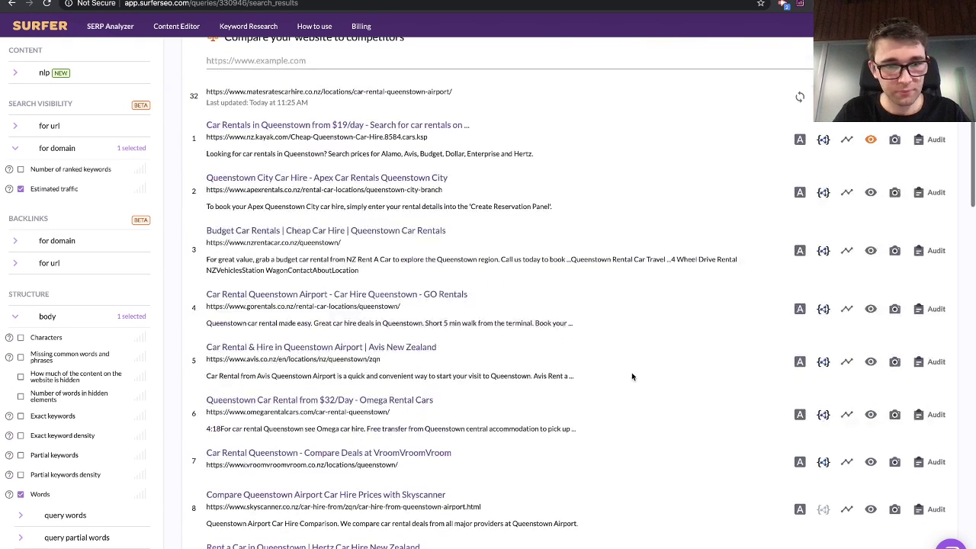
pyautogui.click(871, 363)
pyautogui.scroll(1, 713, 305)
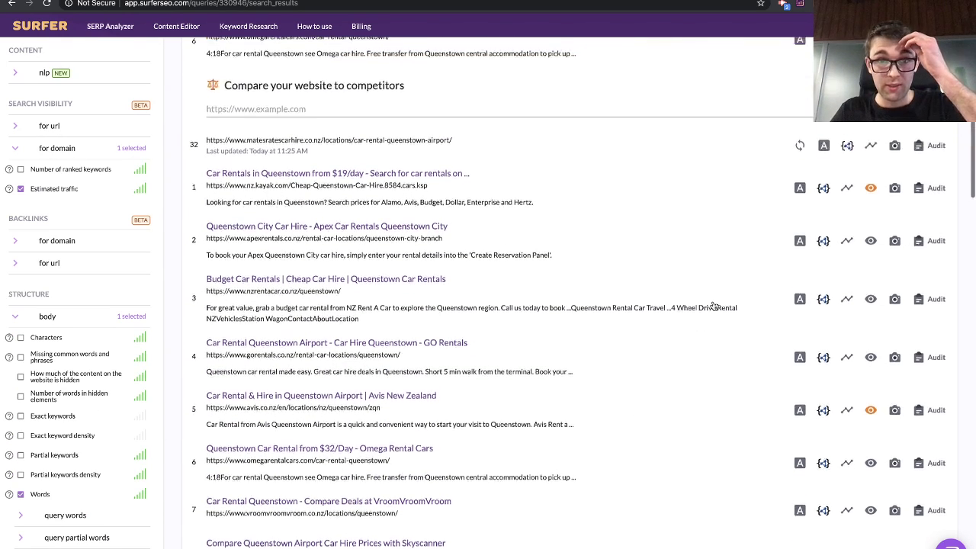
pyautogui.scroll(5, 713, 306)
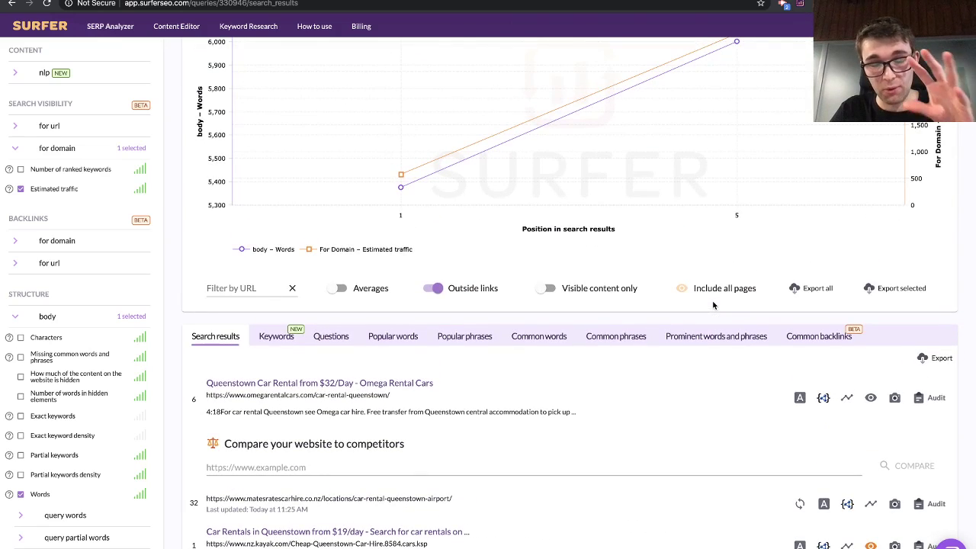
pyautogui.scroll(1, 713, 305)
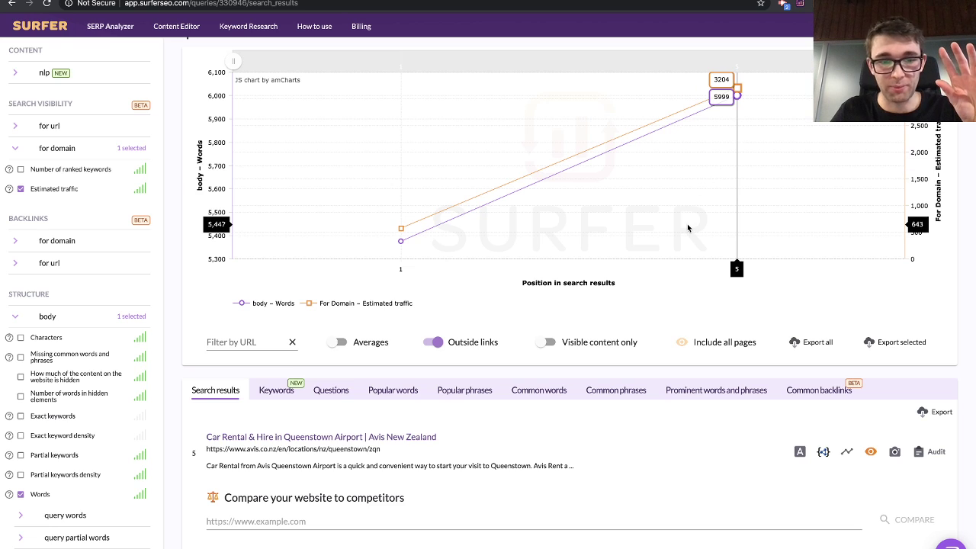
# Open the audit of the matesratescarhire.co.nz Queenstown airport page and show the details for words in body.
pyautogui.scroll(-3, 688, 228)
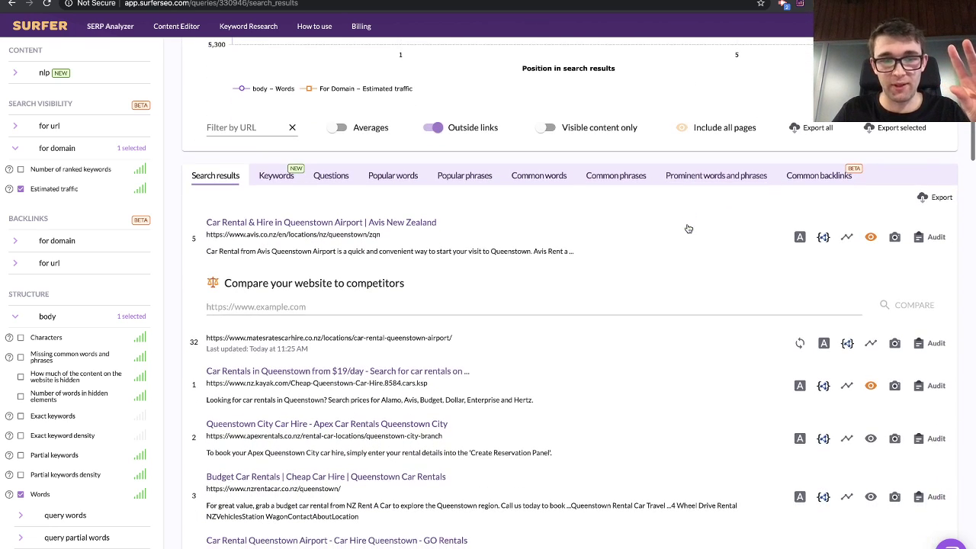
pyautogui.click(932, 344)
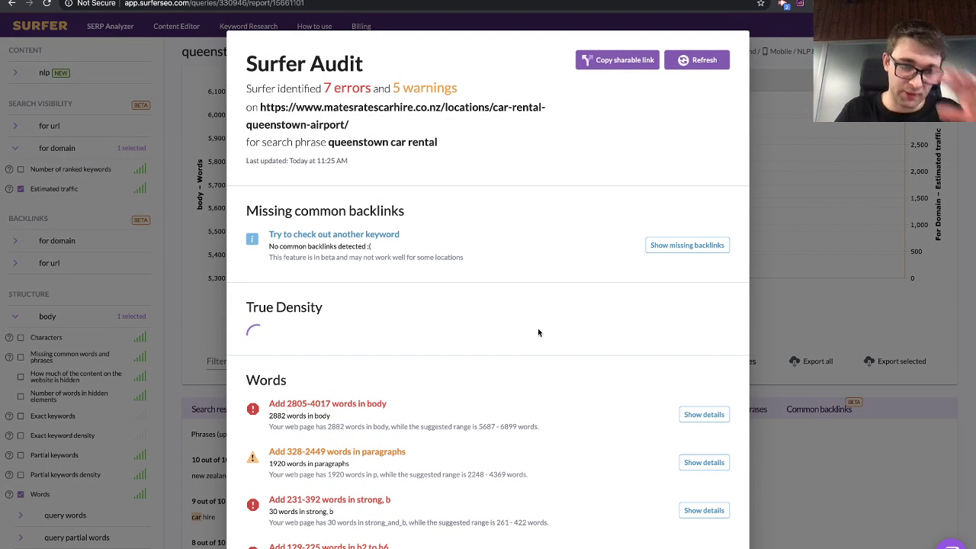
pyautogui.scroll(-10, 540, 208)
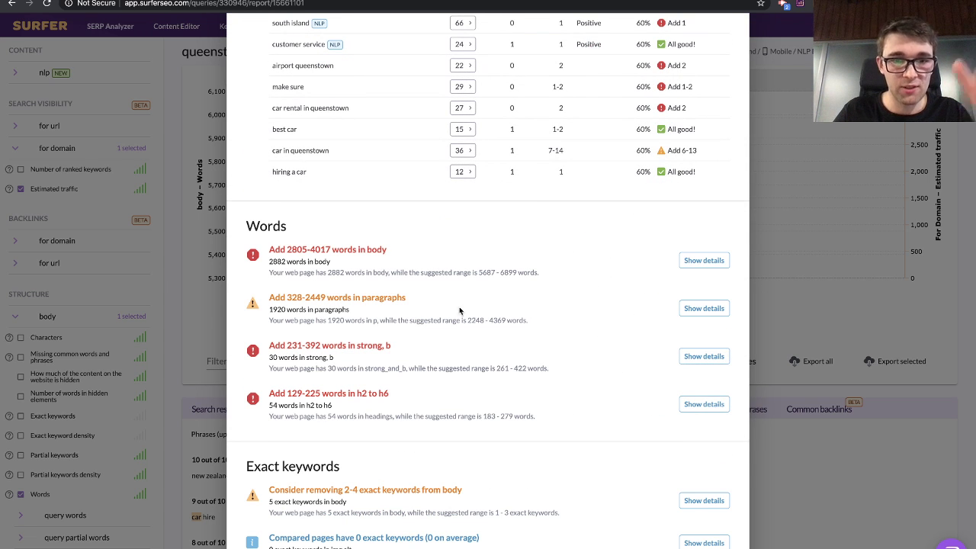
pyautogui.click(696, 264)
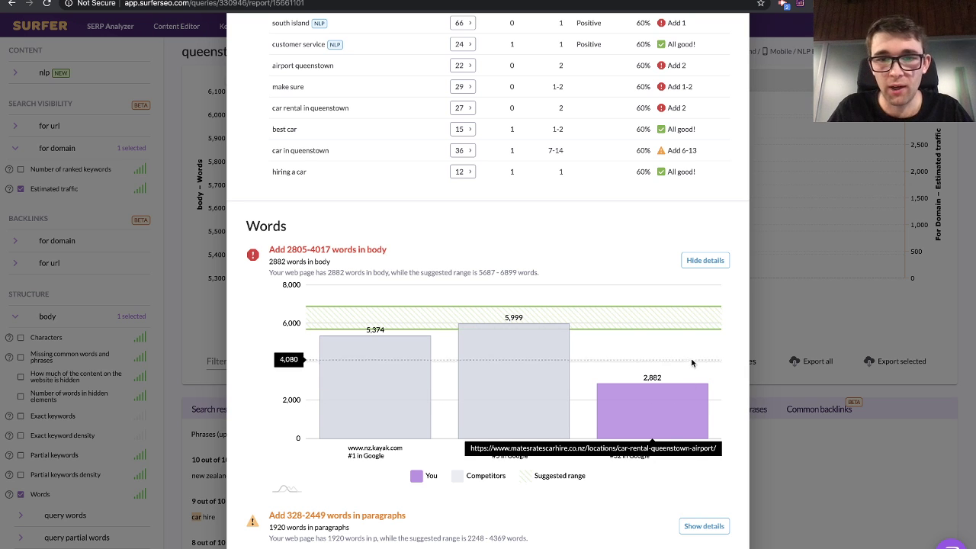
# Sort the True Density phrases in the audit by action.
pyautogui.scroll(4, 651, 230)
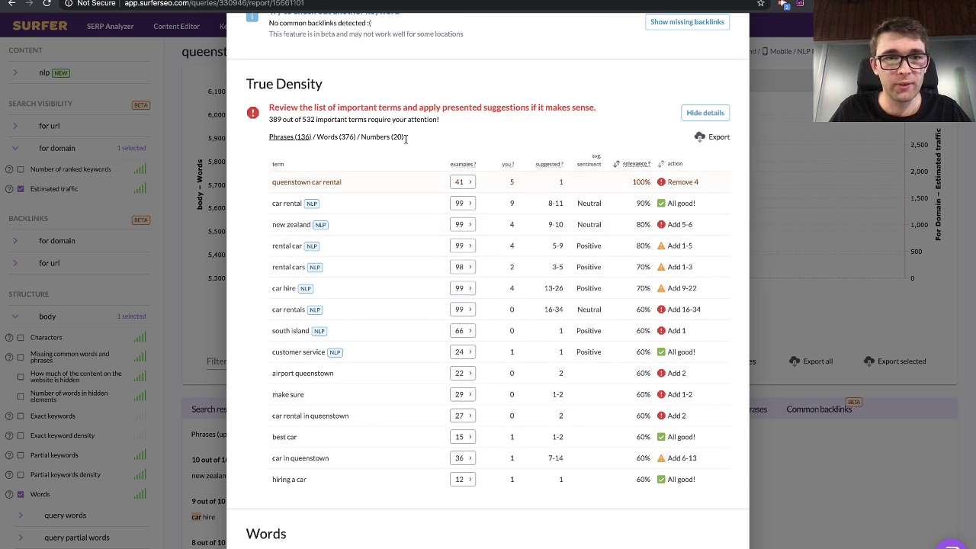
pyautogui.click(674, 164)
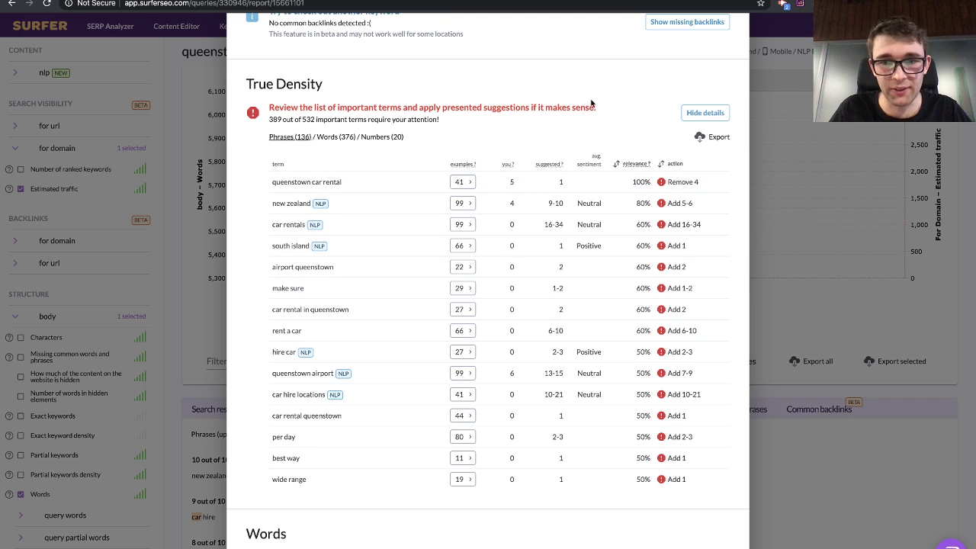
pyautogui.scroll(-1, 530, 264)
pyautogui.scroll(-1, 529, 264)
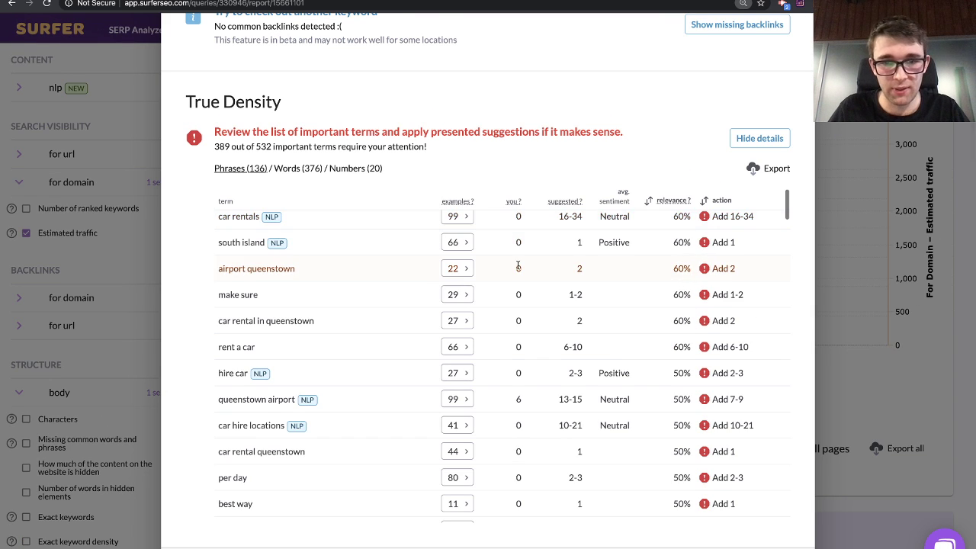
# Review the True Density phrases, comparing the page's usage with the suggested ranges, relevance and recommended actions.
pyautogui.scroll(-1, 516, 263)
pyautogui.scroll(1, 516, 263)
pyautogui.scroll(-7, 518, 264)
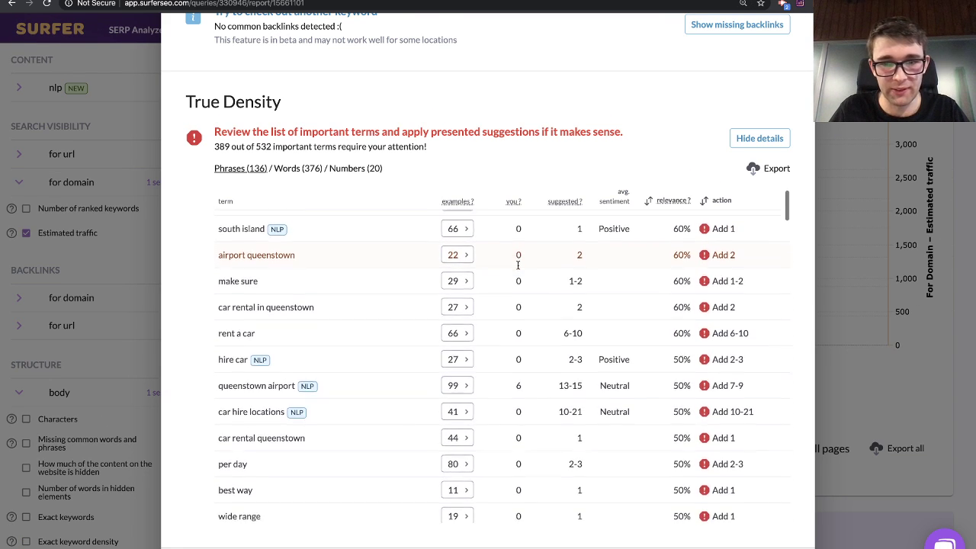
pyautogui.scroll(-2, 518, 269)
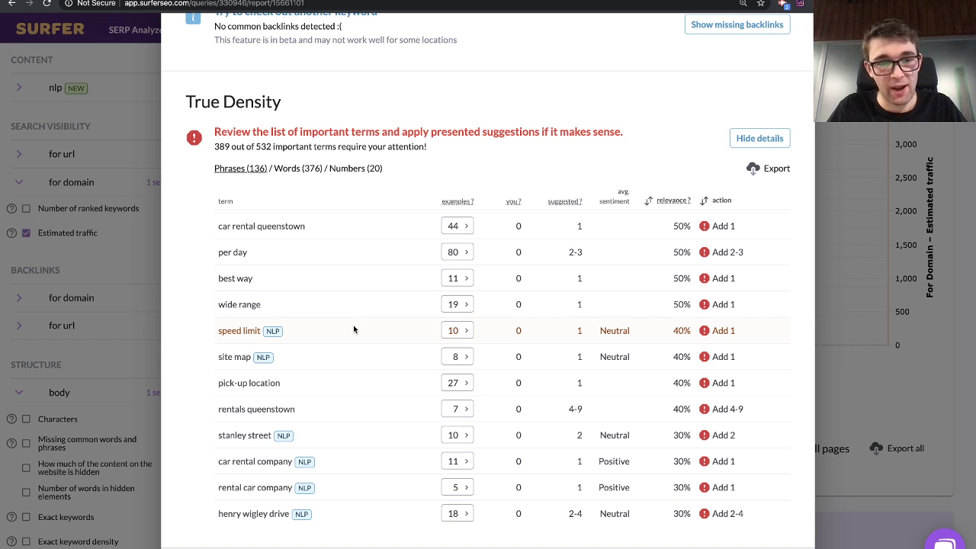
pyautogui.scroll(-4, 354, 329)
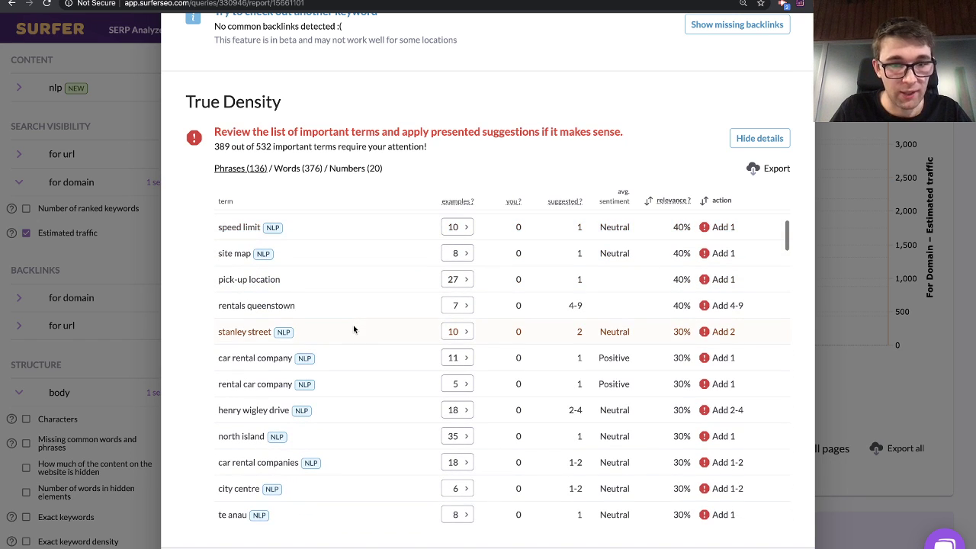
pyautogui.scroll(-1, 353, 325)
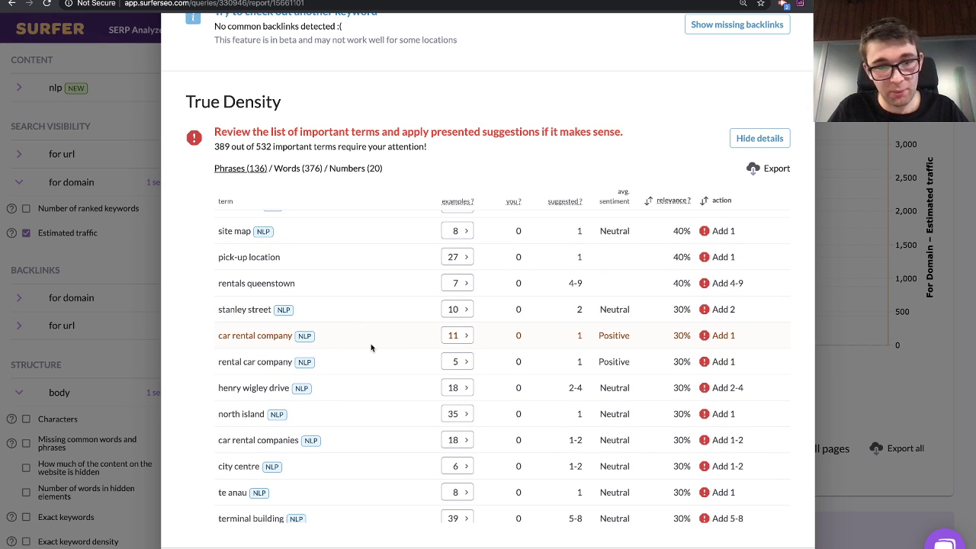
pyautogui.scroll(-3, 371, 344)
pyautogui.scroll(-3, 371, 347)
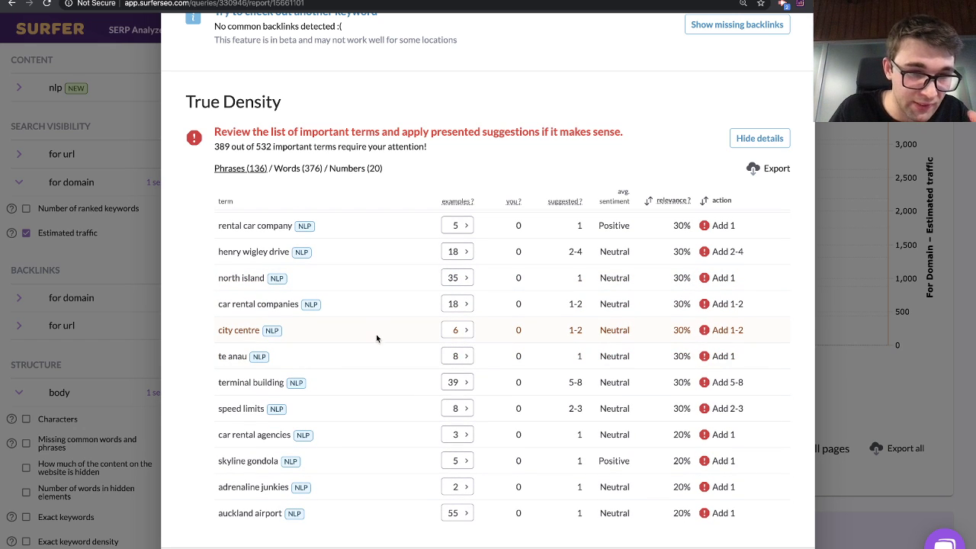
pyautogui.scroll(-1, 378, 355)
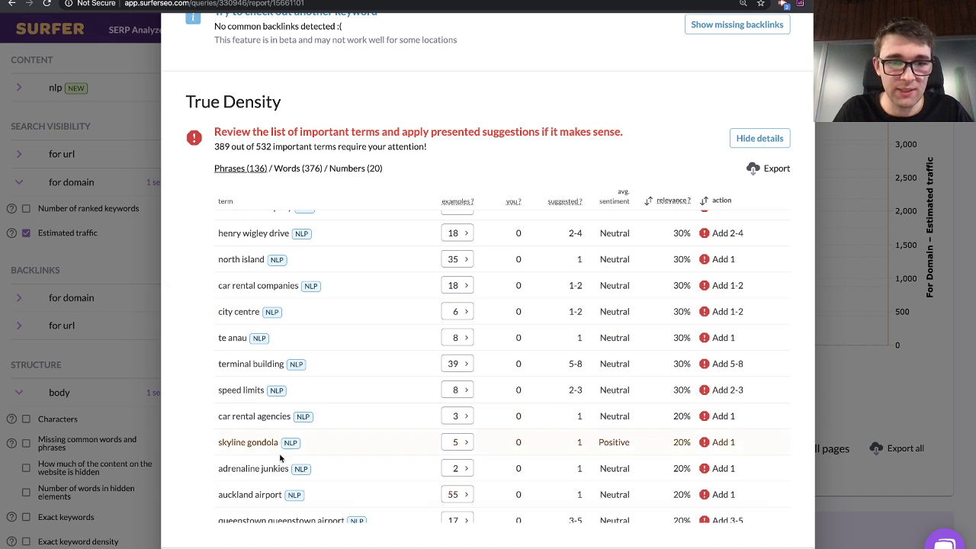
pyautogui.scroll(-5, 407, 399)
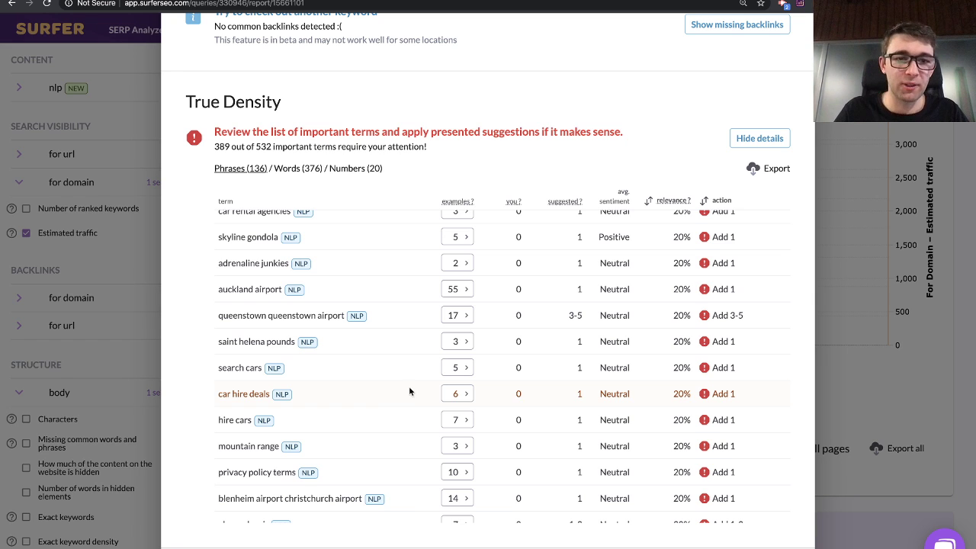
pyautogui.scroll(15, 410, 392)
pyautogui.scroll(-2, 481, 181)
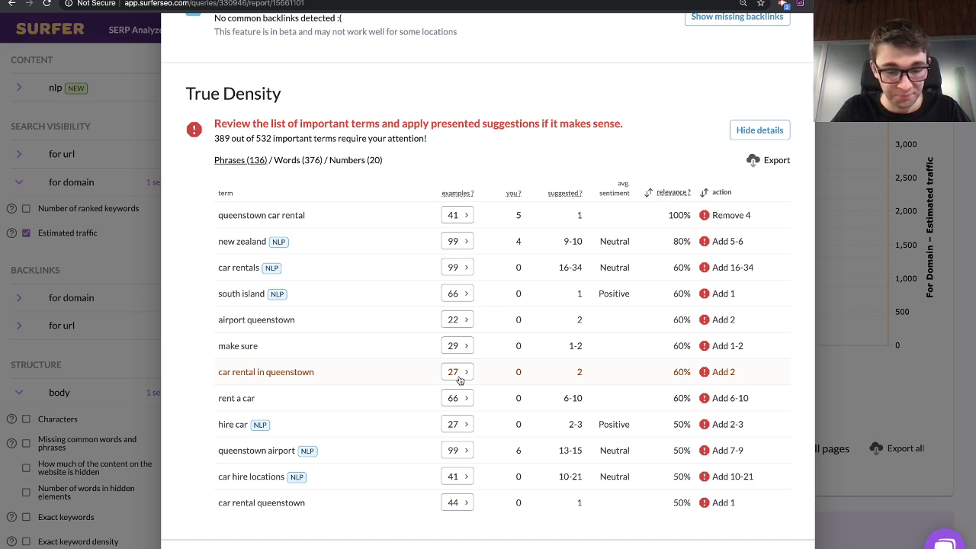
pyautogui.hotkey('ctrl', '-')
pyautogui.hotkey('ctrl', '-')
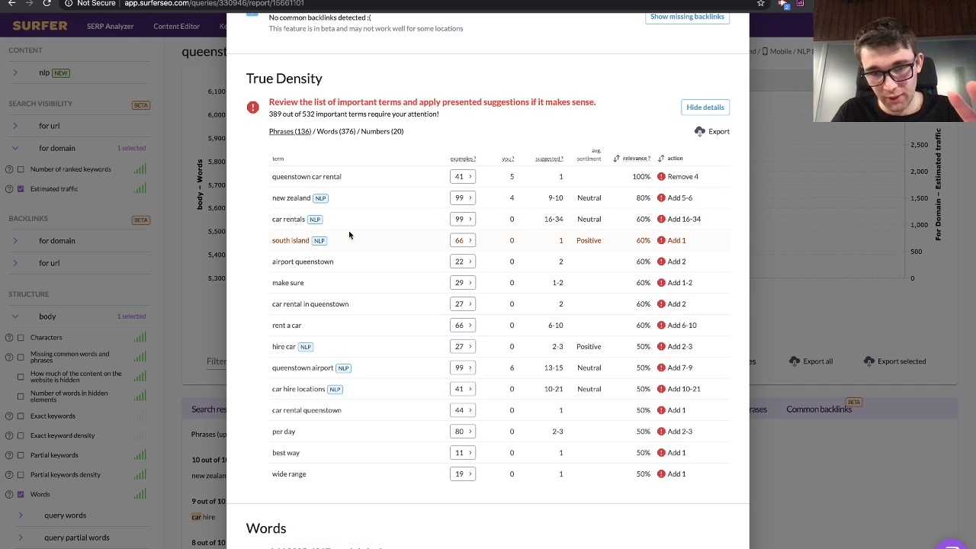
pyautogui.scroll(1, 348, 231)
pyautogui.scroll(-1, 349, 231)
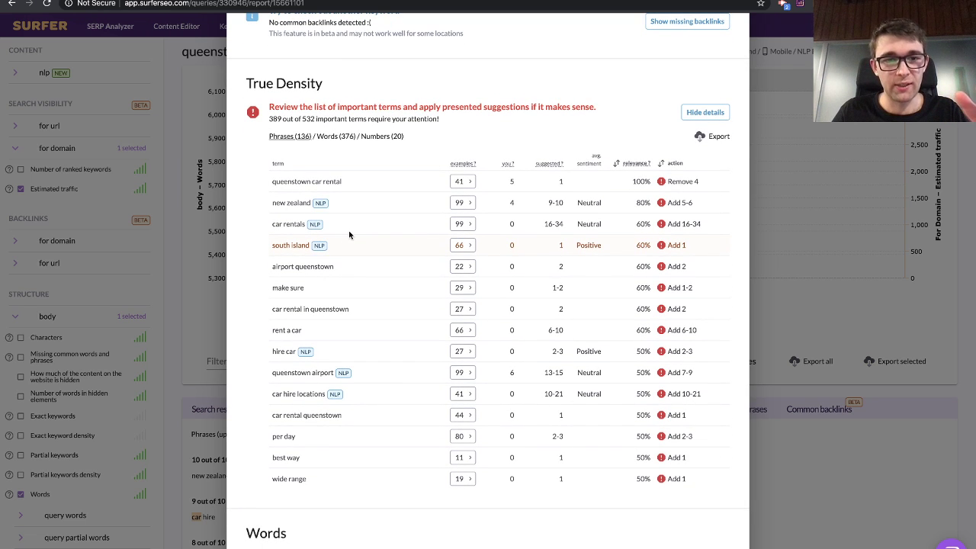
pyautogui.scroll(3, 348, 231)
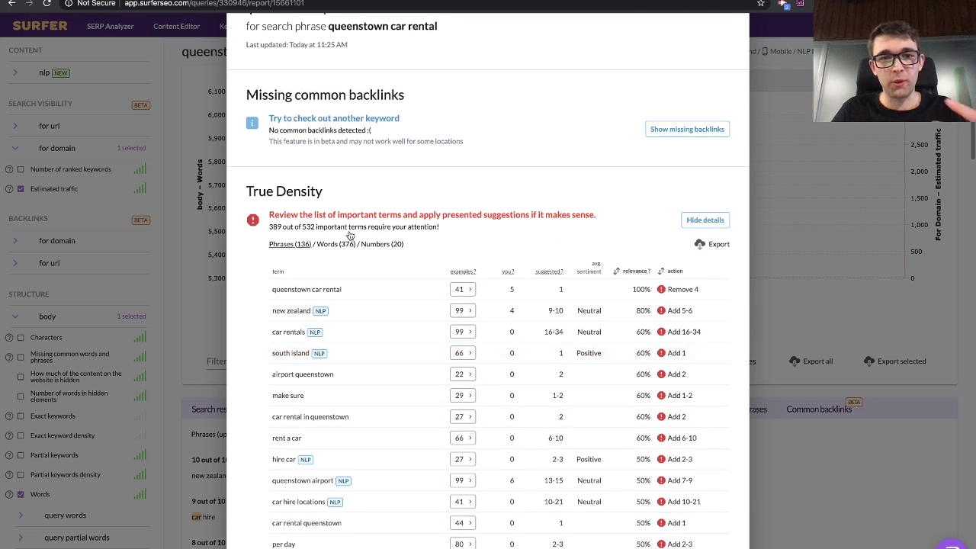
pyautogui.scroll(1, 349, 233)
pyautogui.scroll(1, 348, 234)
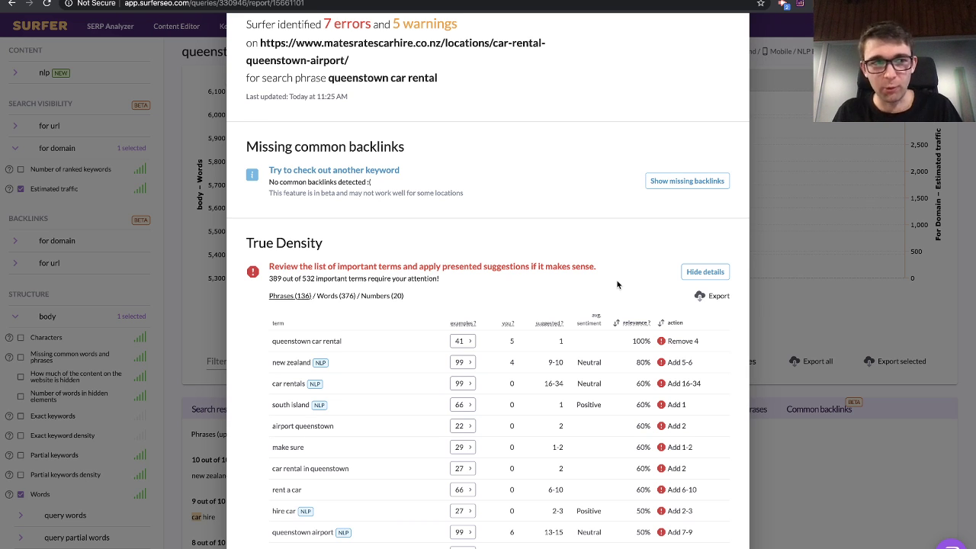
# Close the audit, open the "work from home canada" query from the SERP Analyzer history and include all pages in its chart.
pyautogui.click(880, 316)
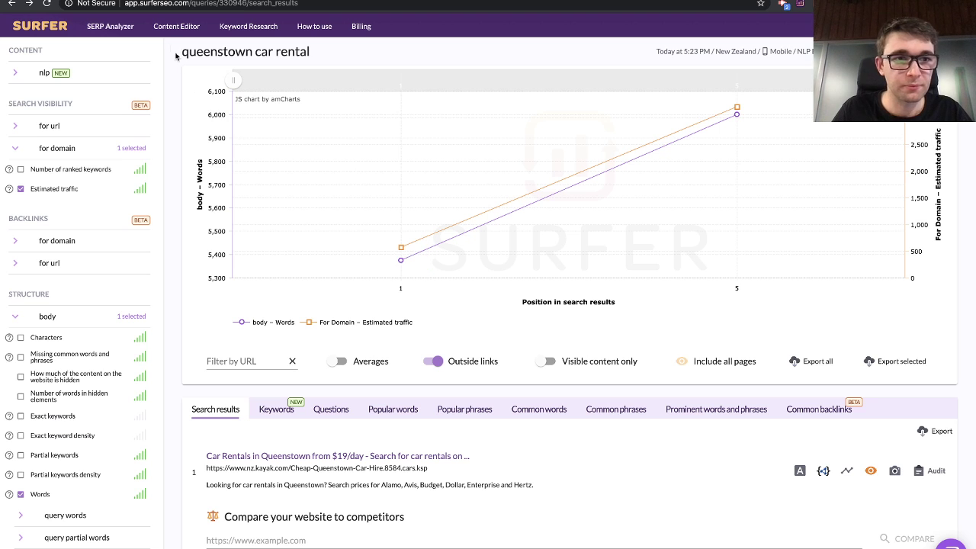
pyautogui.click(107, 29)
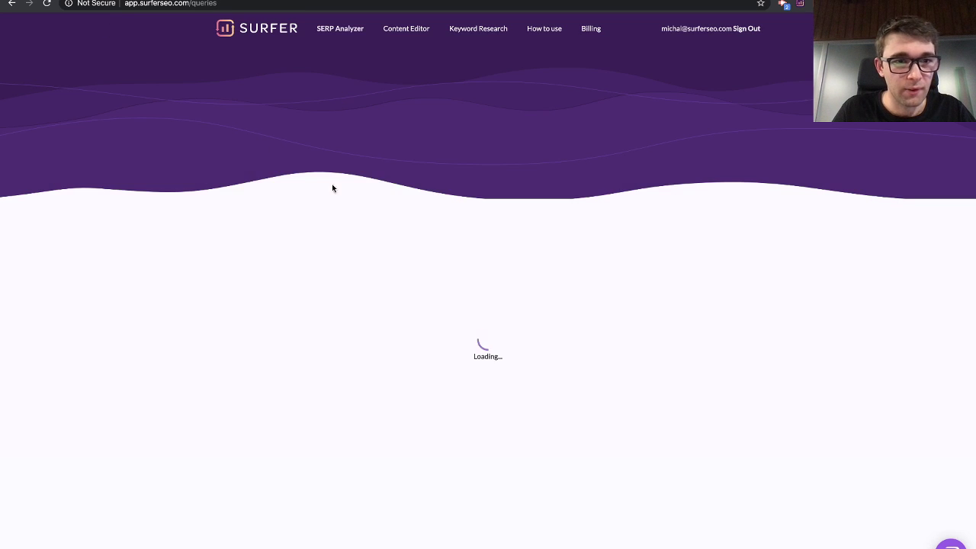
pyautogui.scroll(-1, 373, 223)
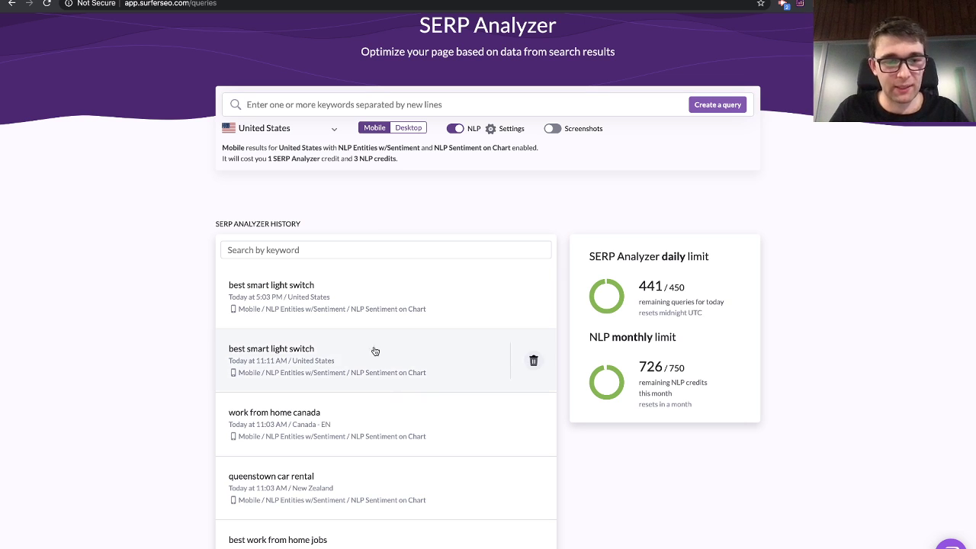
pyautogui.click(389, 409)
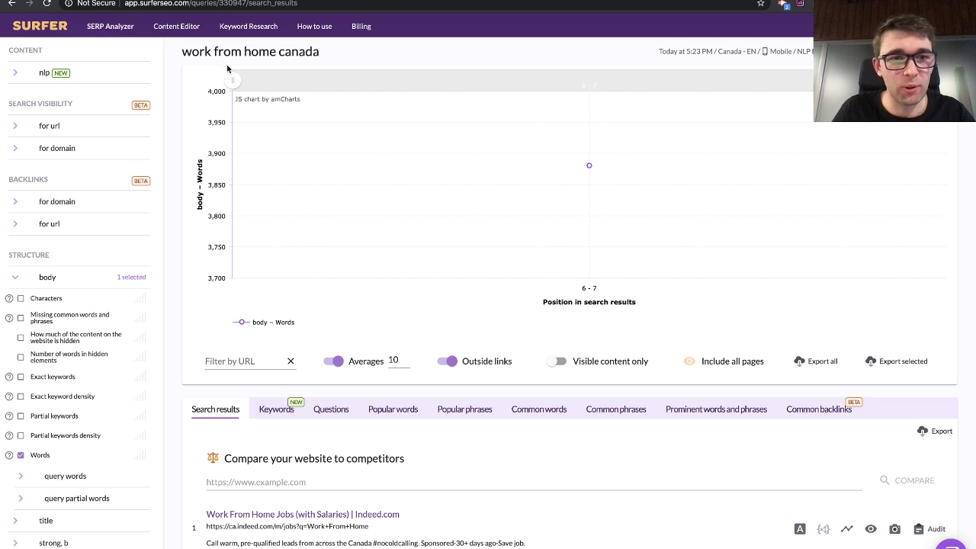
pyautogui.click(693, 361)
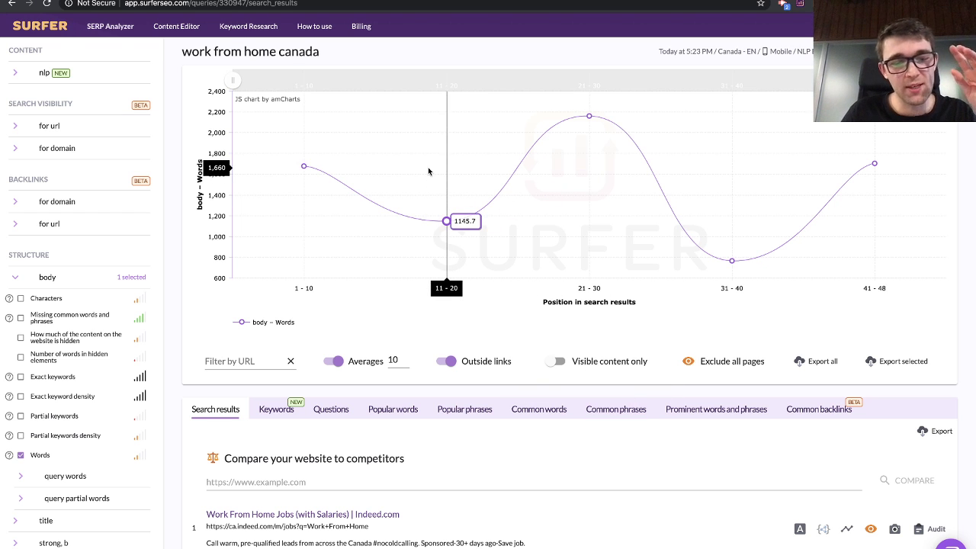
# Review the top-ranking search results for "work from home canada", comparing job boards with article-type pages.
pyautogui.scroll(-3, 429, 171)
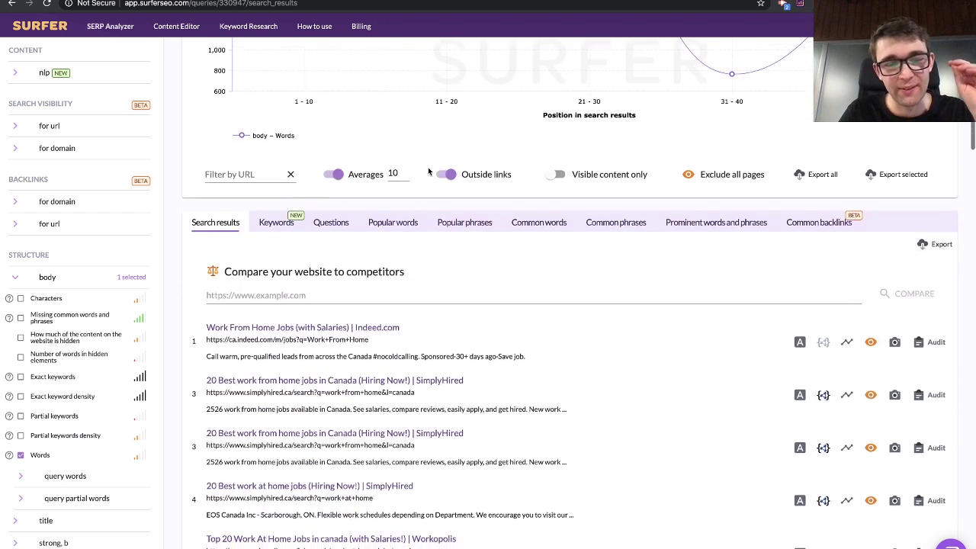
pyautogui.scroll(-1, 428, 167)
pyautogui.scroll(-1, 428, 167)
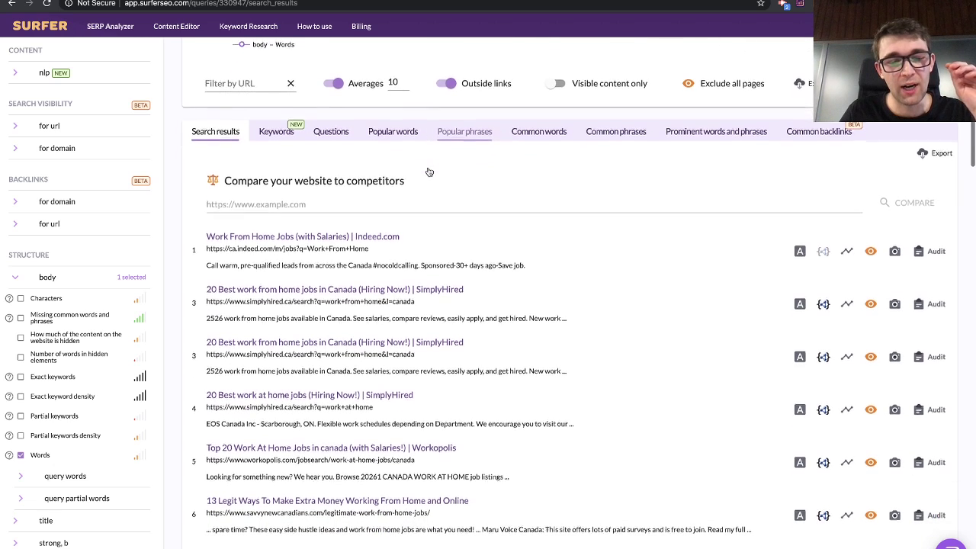
pyautogui.scroll(-1, 430, 173)
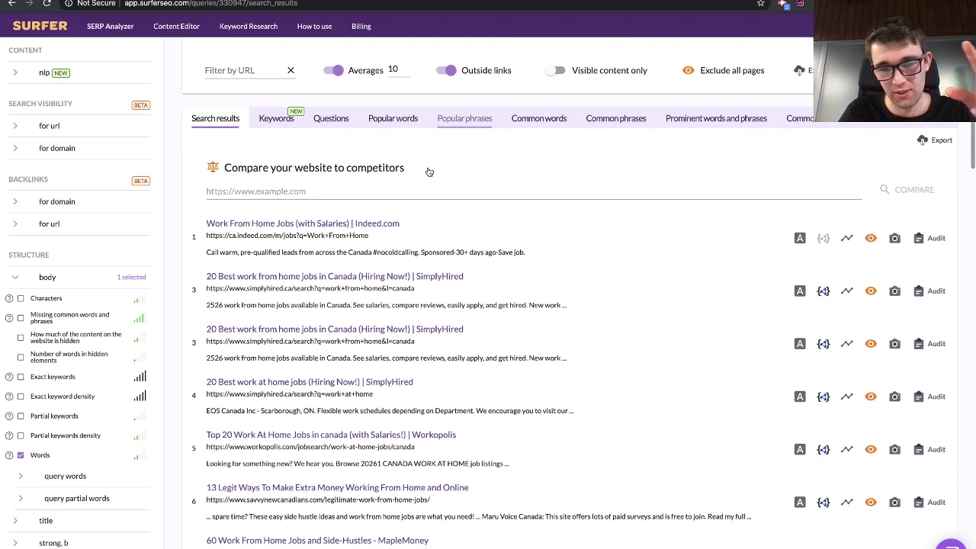
pyautogui.scroll(-1, 430, 172)
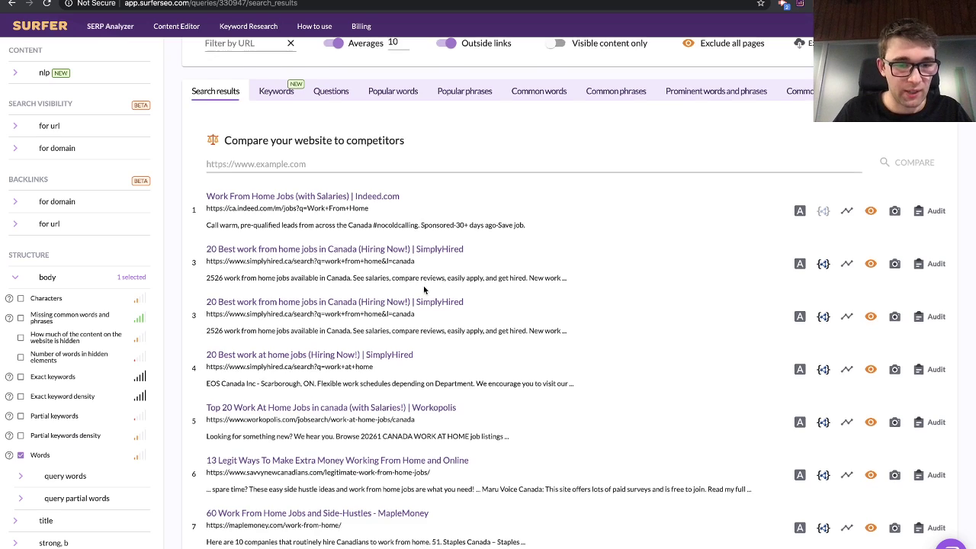
pyautogui.scroll(-1, 423, 286)
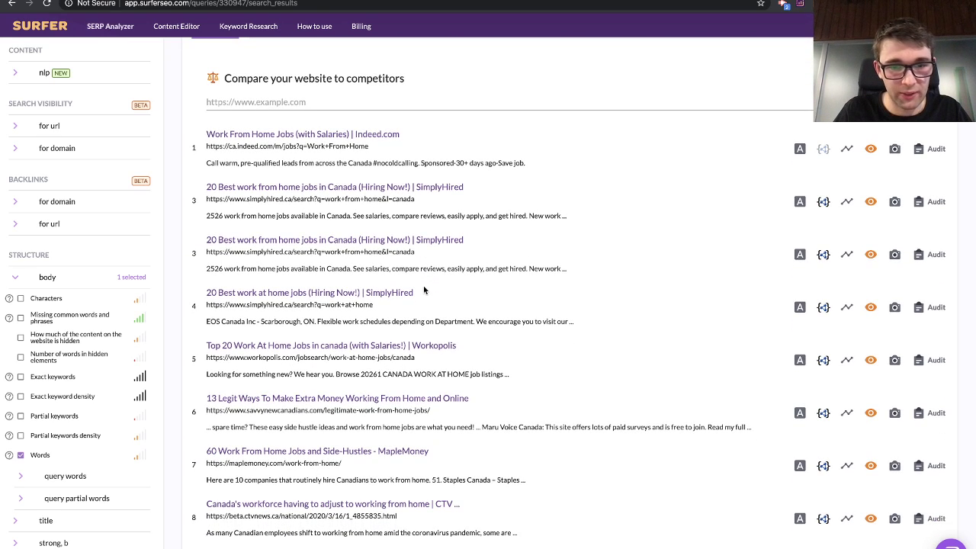
pyautogui.scroll(-1, 424, 285)
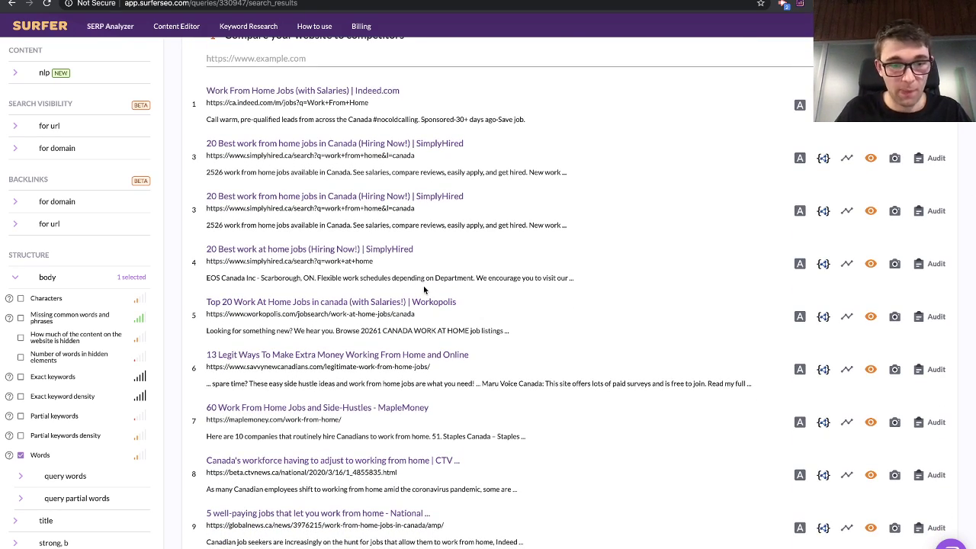
# Open MapleMoney's "60 Work From Home Jobs and Side-Hustles" result, decline its notifications, examine the article's list content and return to the search results.
pyautogui.click(323, 422)
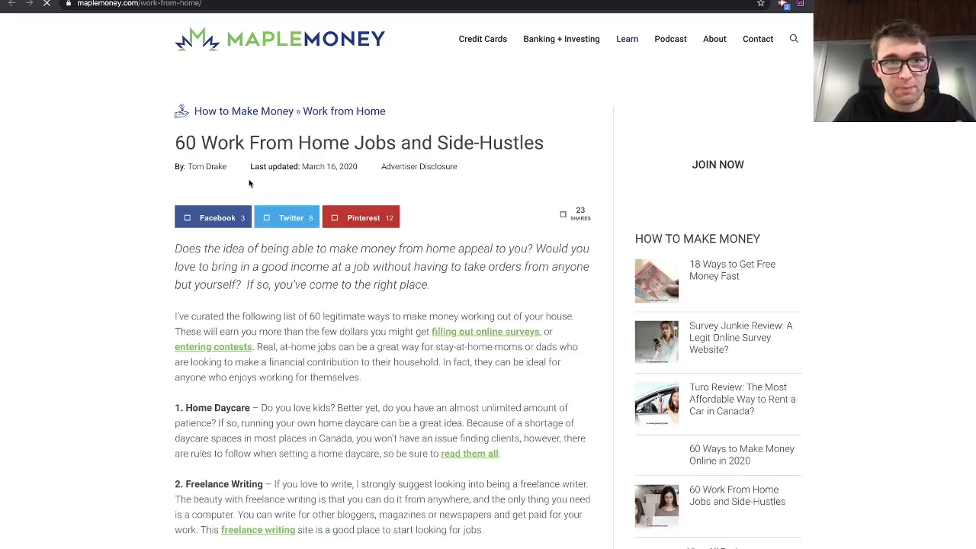
pyautogui.scroll(-20, 334, 378)
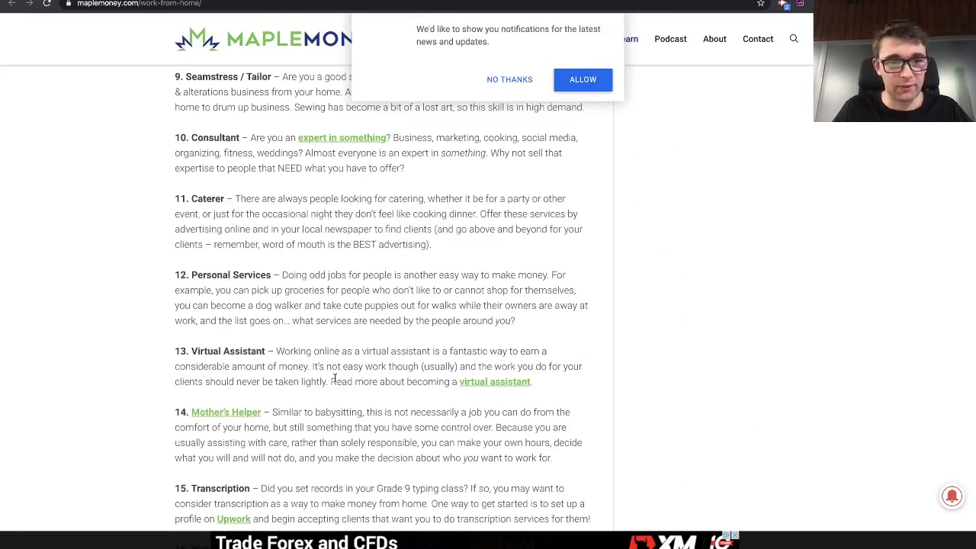
pyautogui.click(519, 80)
pyautogui.scroll(-8, 455, 246)
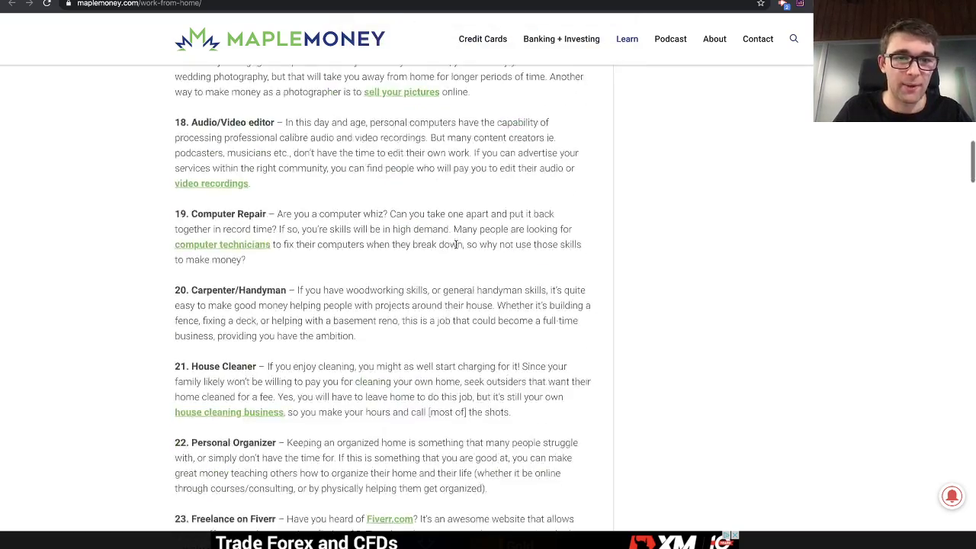
pyautogui.scroll(-5, 455, 244)
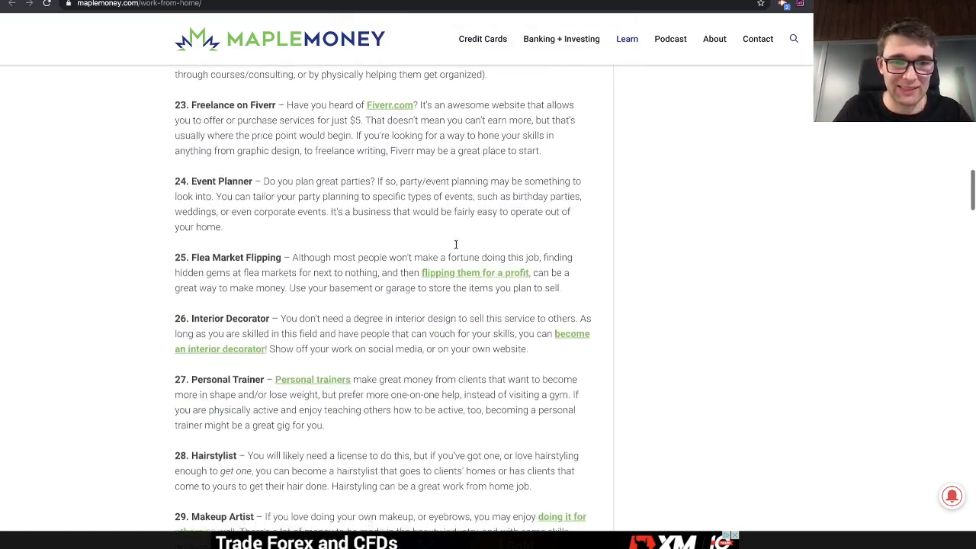
pyautogui.scroll(5, 455, 245)
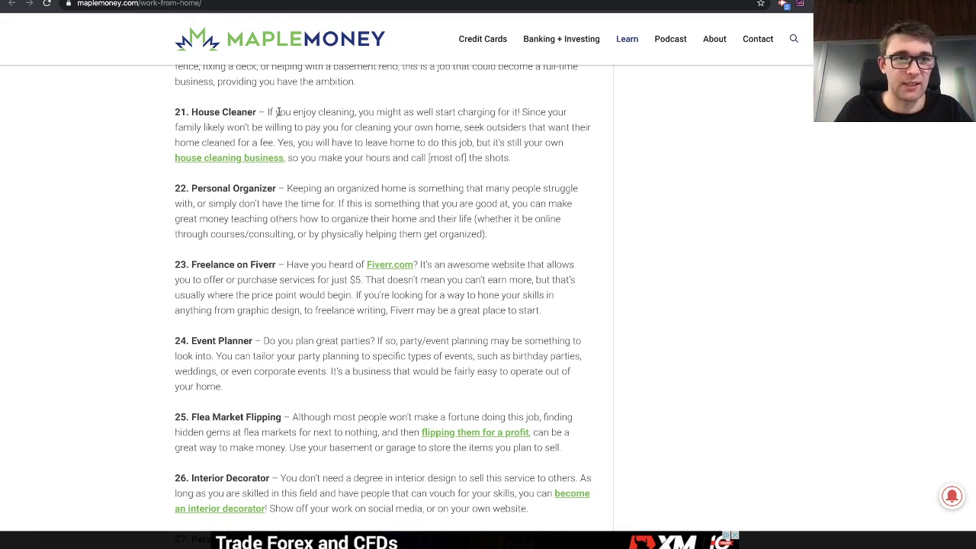
pyautogui.click(174, 1)
# Open the savvynewcanadians.com "13 Legit Ways To Make Extra Money" result, examine its article structure and content, and return to the search results.
pyautogui.scroll(-1, 410, 227)
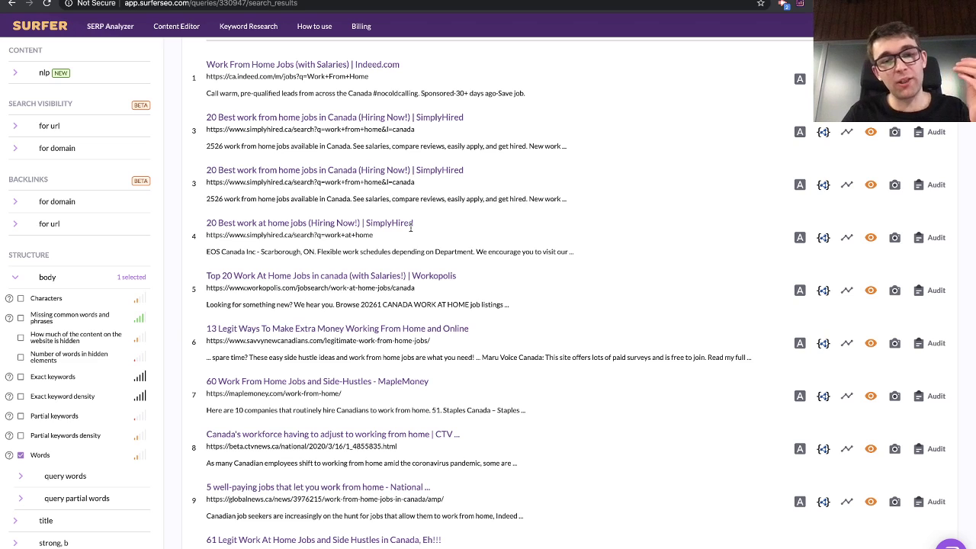
pyautogui.scroll(-1, 410, 227)
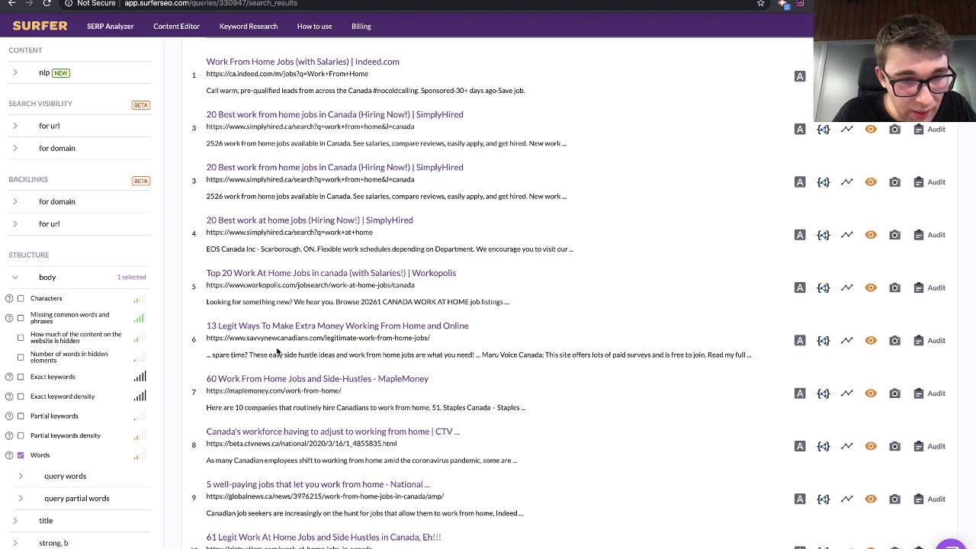
pyautogui.click(329, 340)
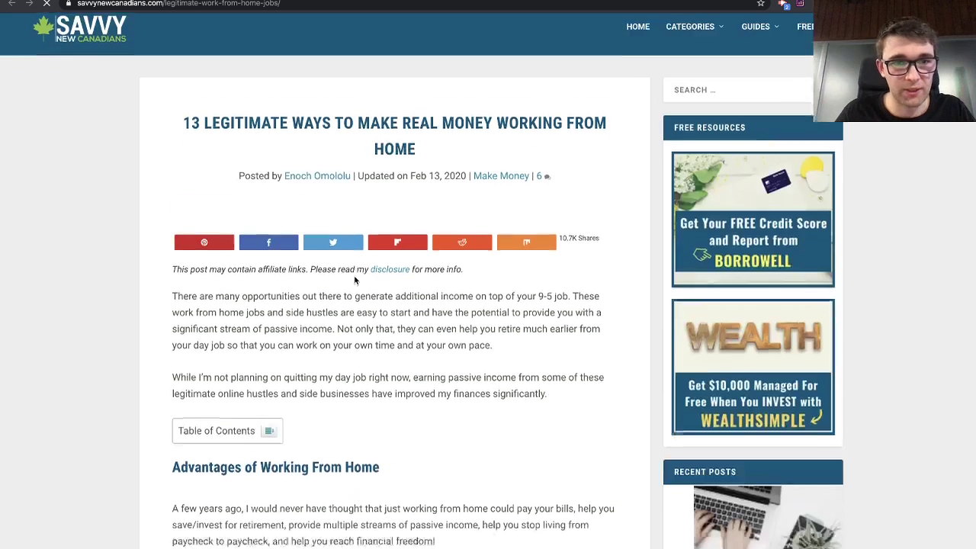
pyautogui.scroll(-3, 358, 260)
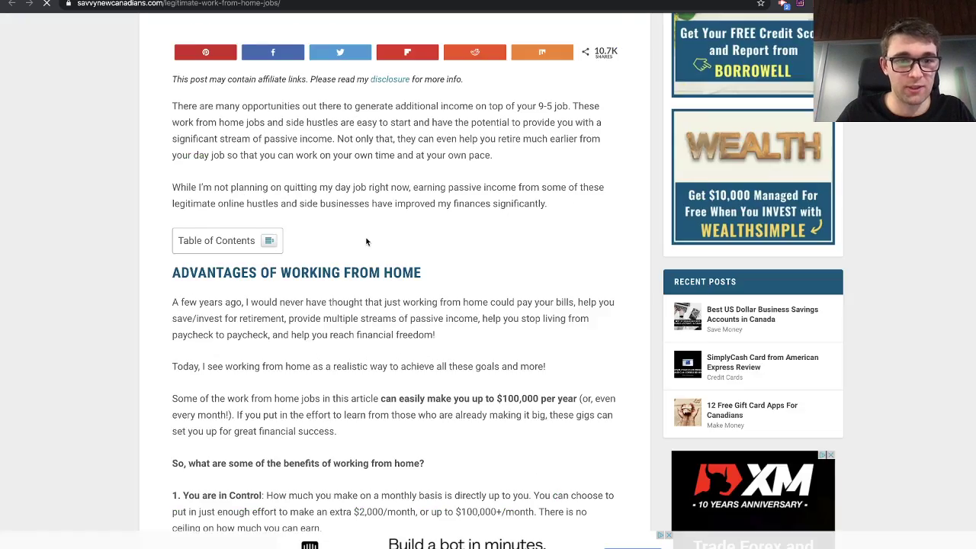
pyautogui.scroll(-15, 366, 244)
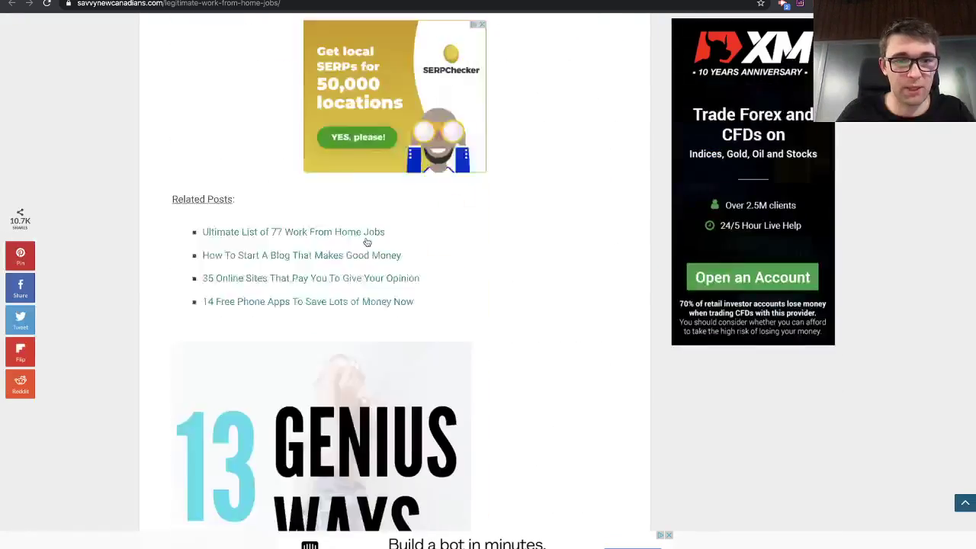
pyautogui.scroll(-6, 367, 242)
pyautogui.scroll(20, 367, 243)
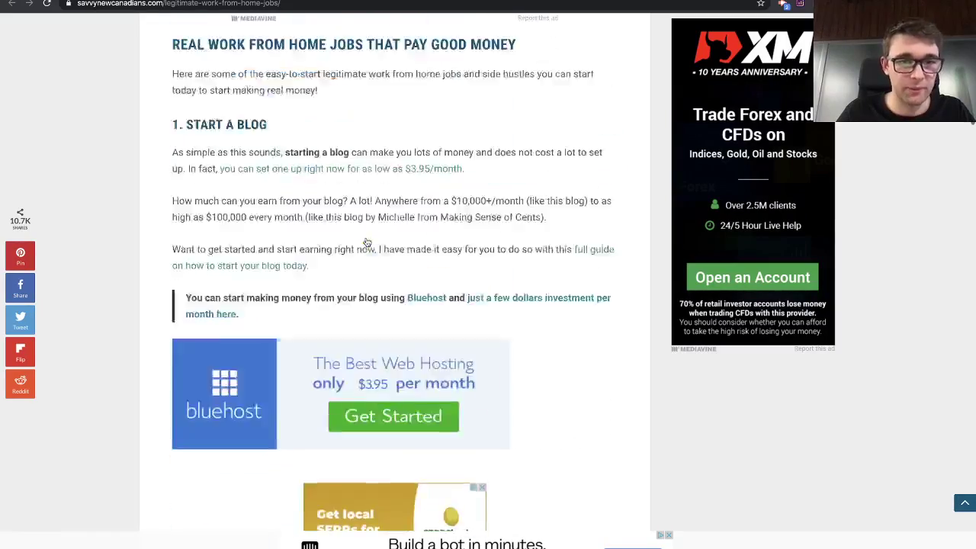
pyautogui.scroll(-15, 367, 243)
pyautogui.scroll(15, 366, 243)
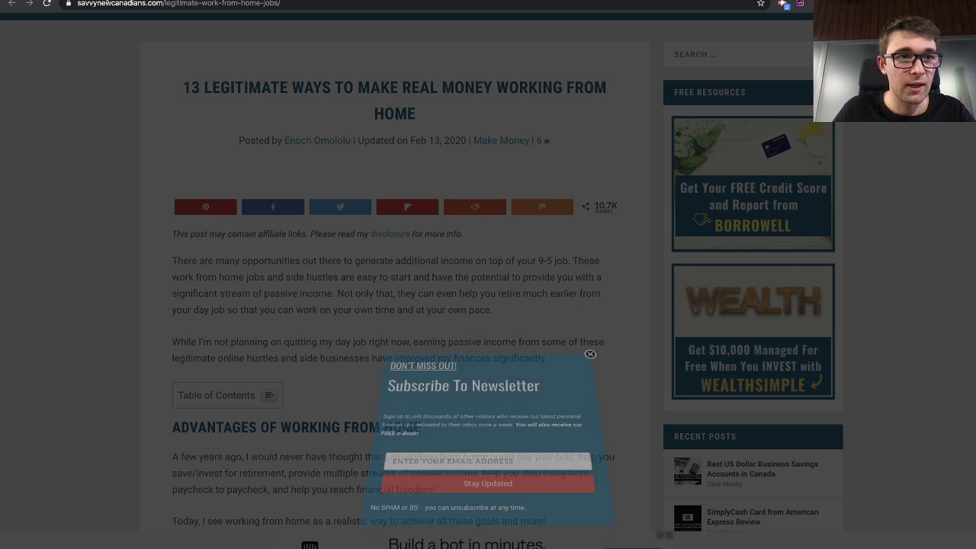
pyautogui.hotkey('ctrl', 'w')
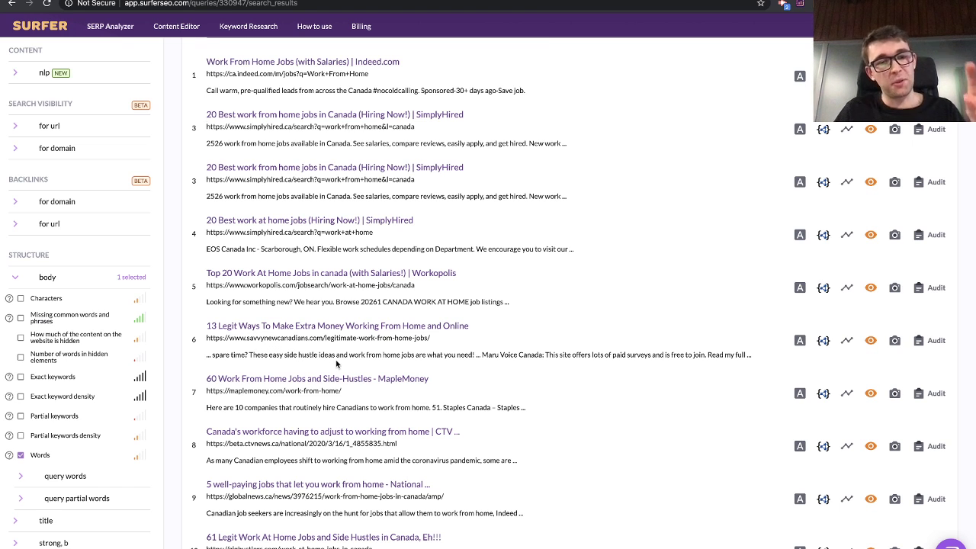
pyautogui.scroll(1, 336, 365)
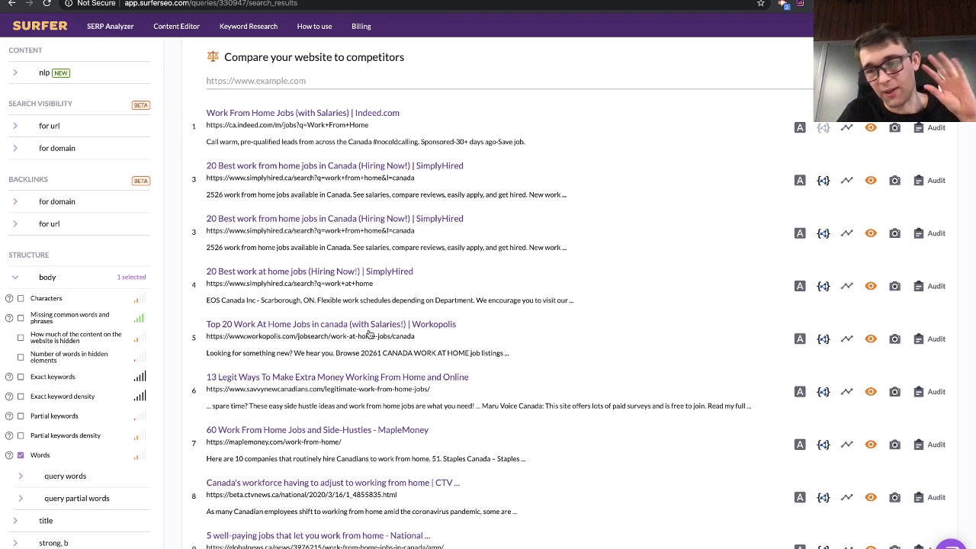